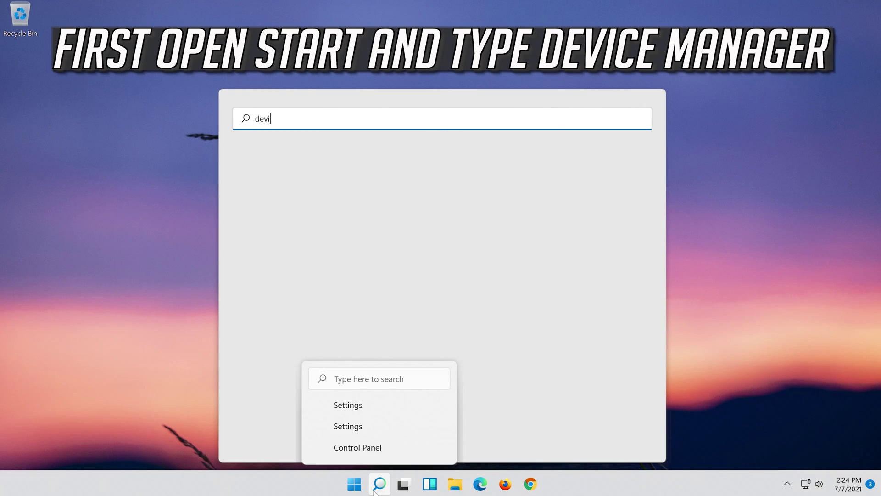
Step: Search for 'device manager' and launch Device Manager from the best match
{"action": "type", "text": "ce manage"}
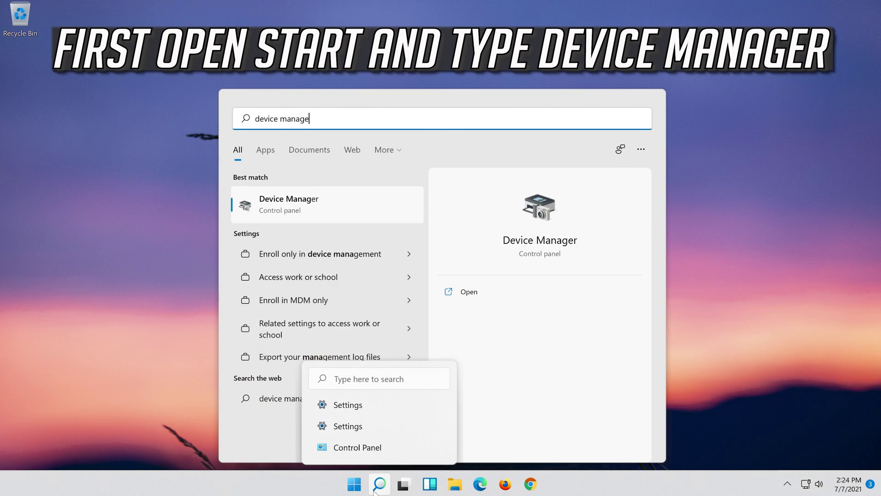
{"action": "type", "text": "r"}
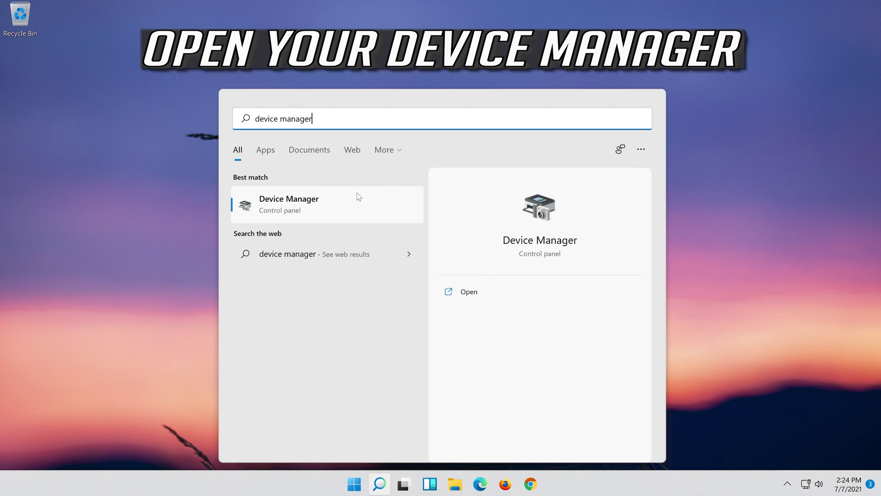
{"action": "left_click", "coordinate": [313, 207]}
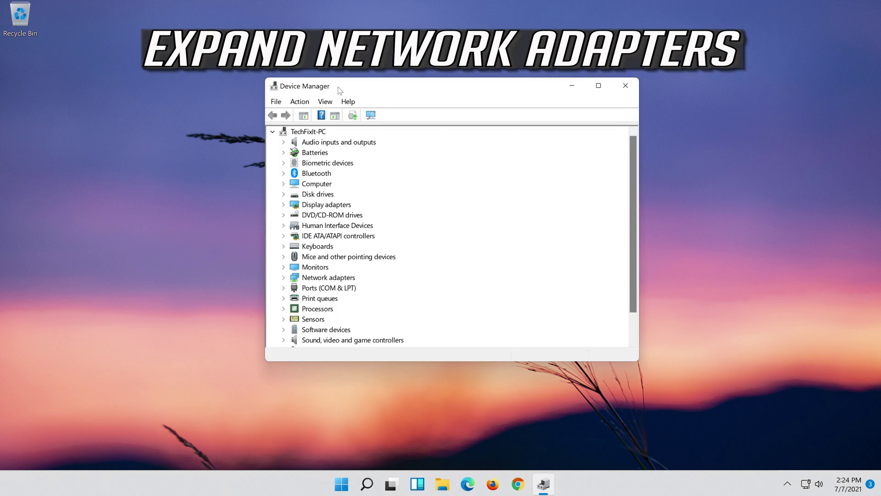
Step: Expand Network adapters and bring up the context menu for the Intel(R) 82574L Gigabit Network Connection
{"action": "left_click", "coordinate": [313, 278]}
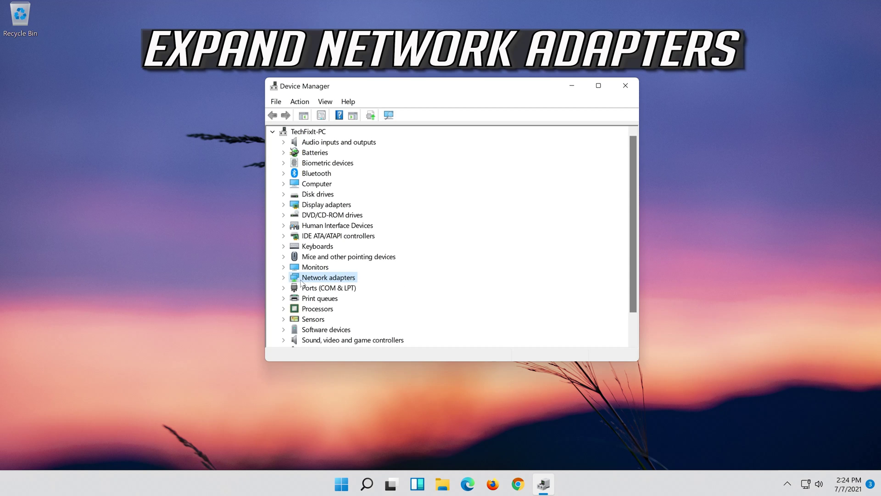
{"action": "left_click", "coordinate": [283, 277]}
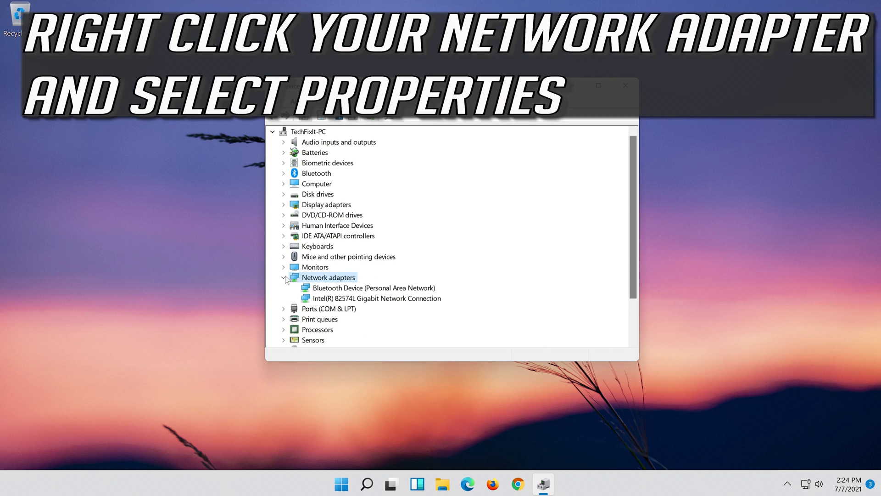
{"action": "right_click", "coordinate": [375, 299]}
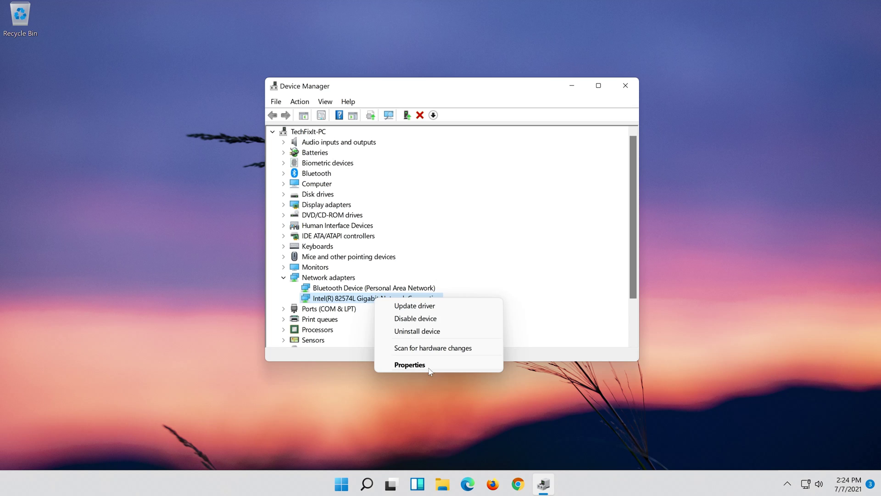
Step: In the Intel 82574L adapter's properties, run Update Driver with automatic driver search
{"action": "left_click", "coordinate": [424, 364]}
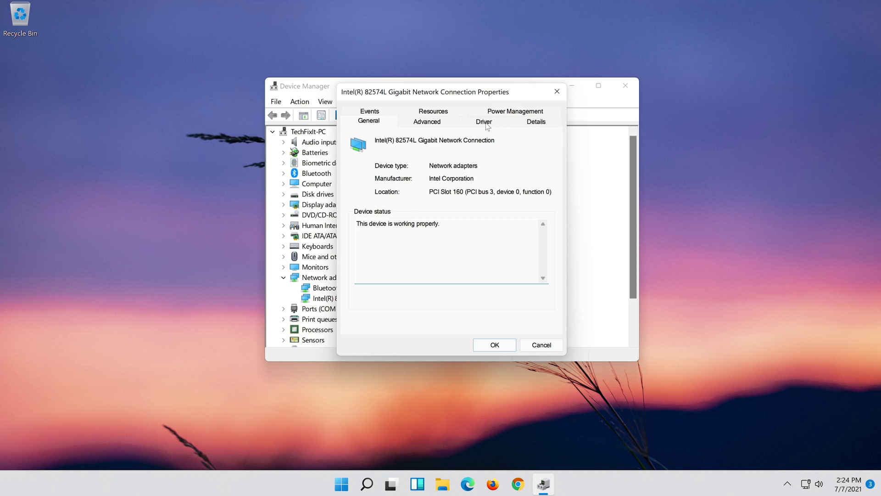
{"action": "left_click", "coordinate": [485, 123]}
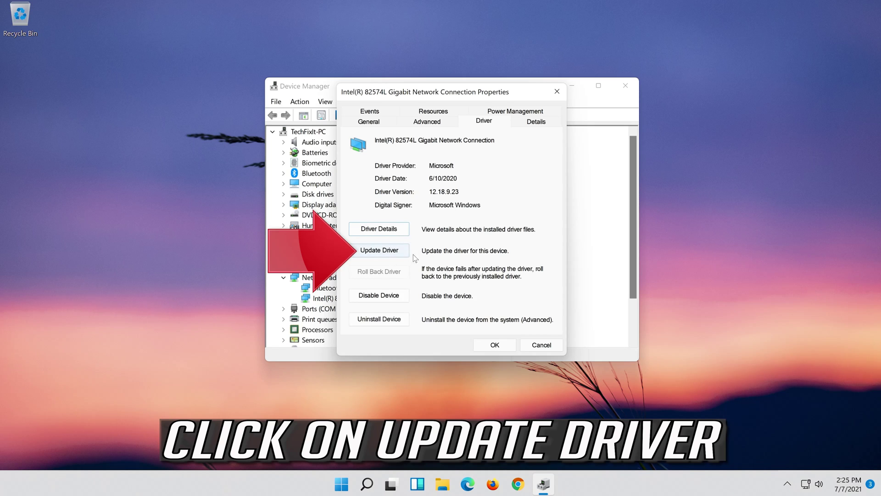
{"action": "left_click", "coordinate": [367, 255]}
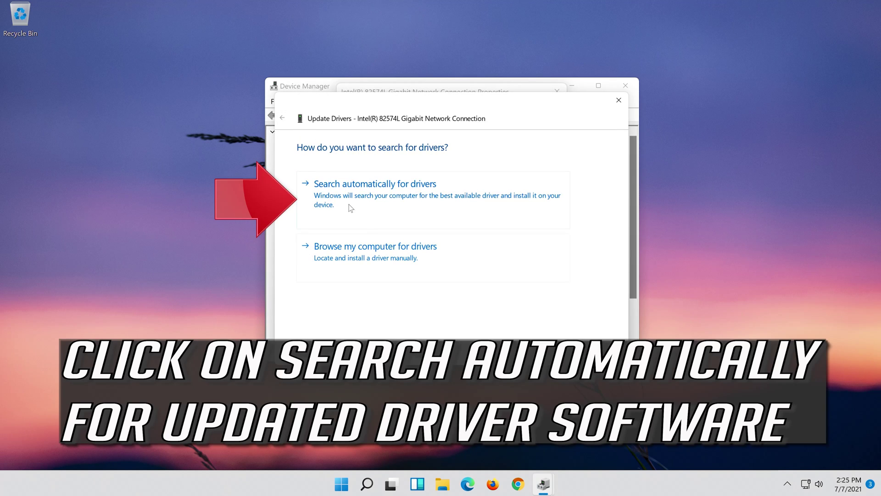
{"action": "left_click", "coordinate": [381, 199]}
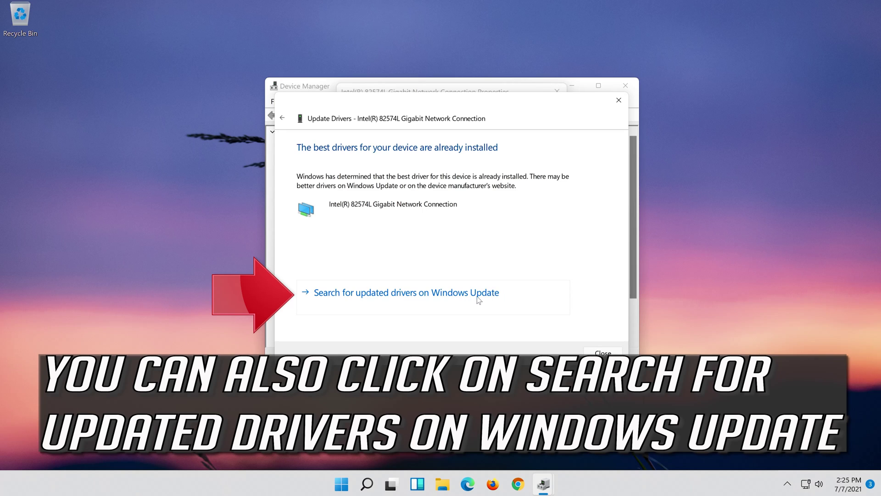
Step: Follow the link to Windows Update for updated drivers and check for new updates
{"action": "left_click", "coordinate": [463, 299]}
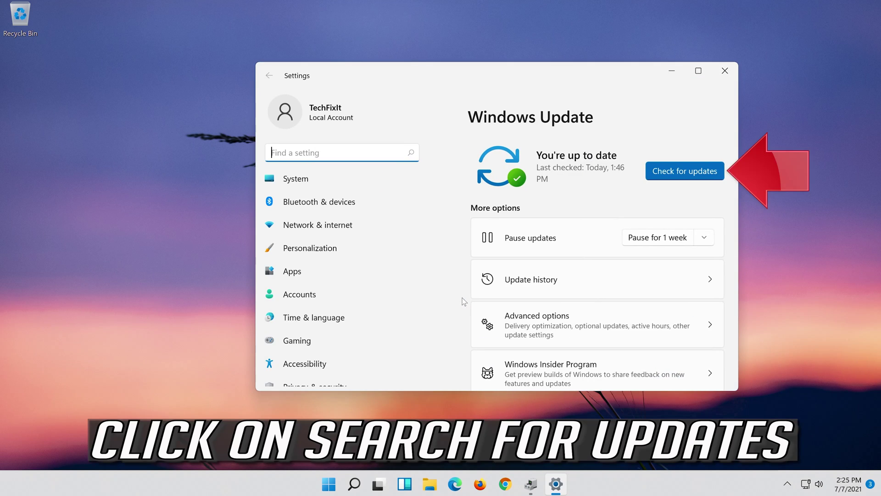
{"action": "left_click", "coordinate": [688, 177]}
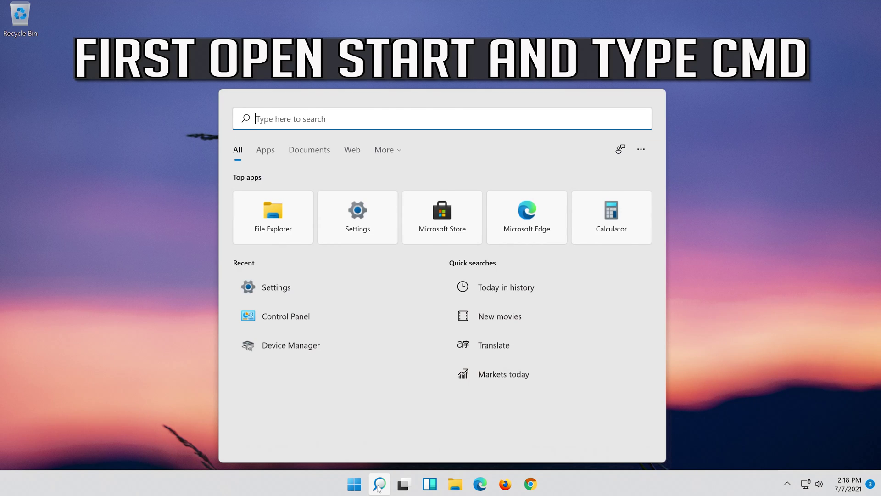
Step: Find Command Prompt with 'cmd' and bring up its Run as administrator option
{"action": "type", "text": "cmd"}
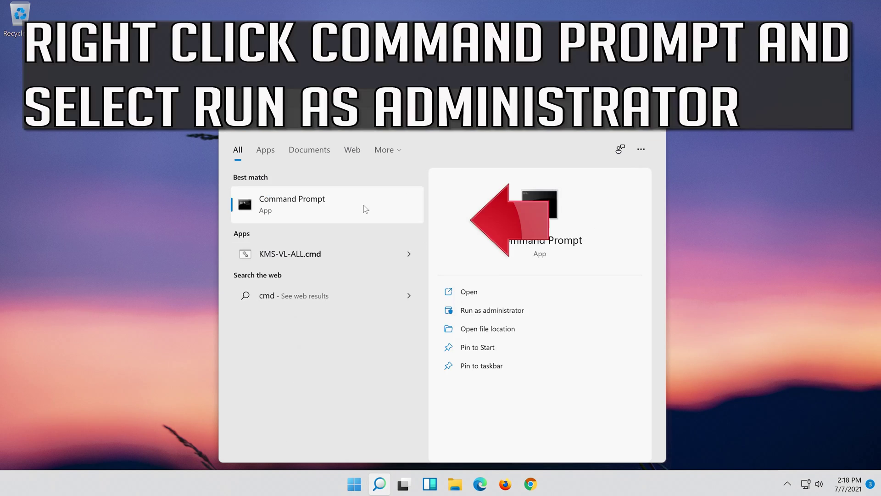
{"action": "right_click", "coordinate": [364, 206]}
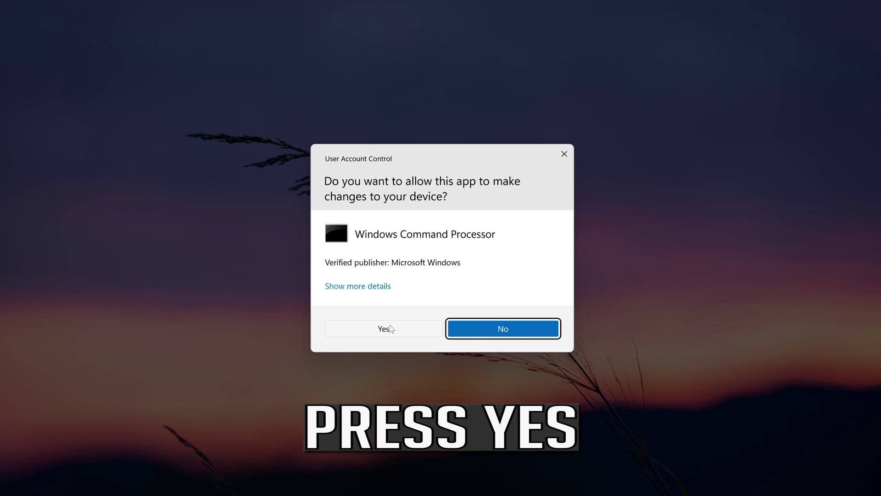
Step: Approve the UAC prompt, then run 'netsh int ip reset c:\resetlog.txt' and 'netsh winsock reset'
{"action": "left_click", "coordinate": [393, 327]}
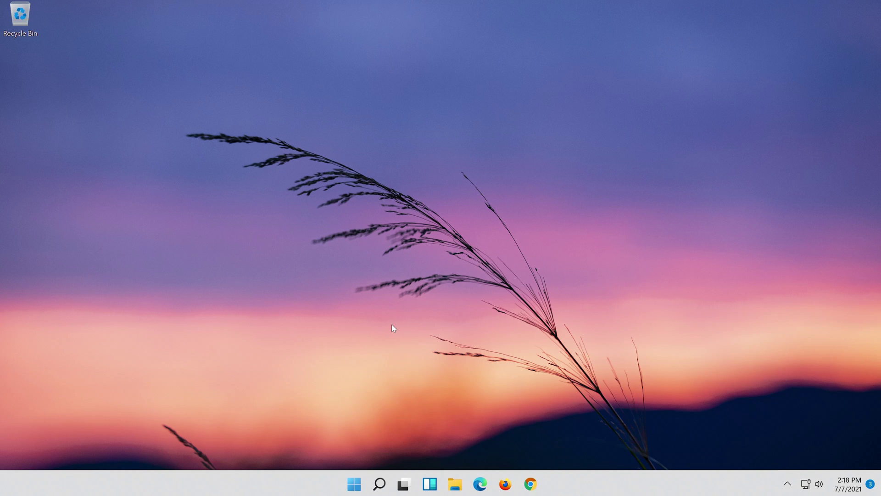
{"action": "type", "text": "n"}
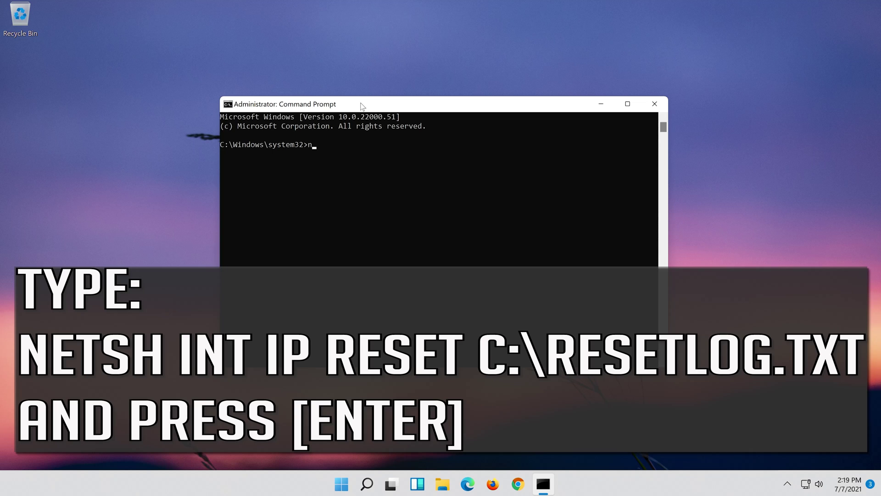
{"action": "type", "text": "etsh int ip reset c:\\reset"}
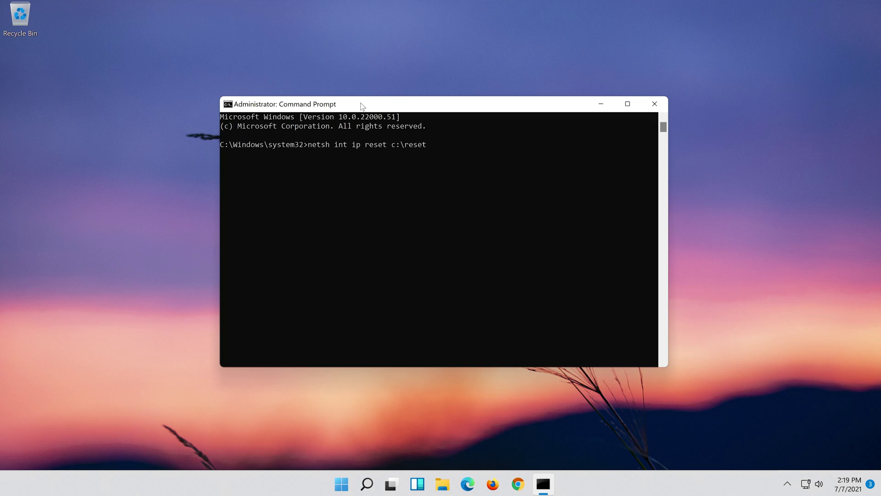
{"action": "type", "text": "log.txt"}
{"action": "key", "text": "Return"}
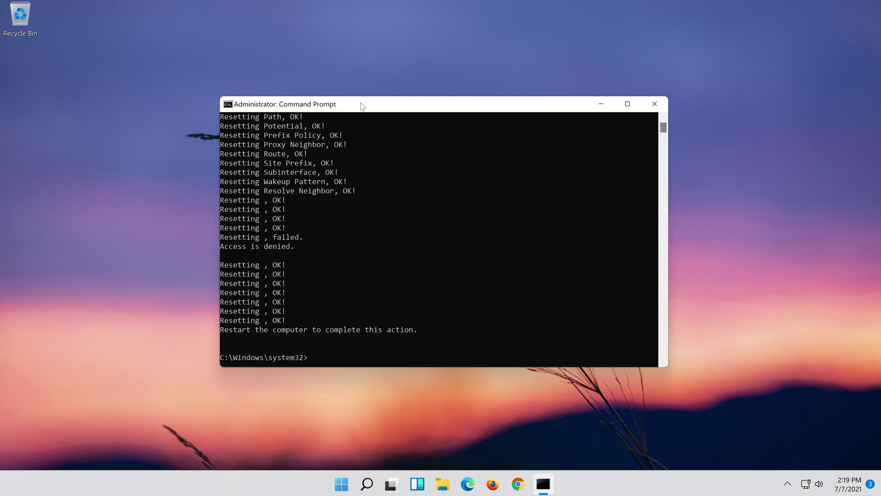
{"action": "type", "text": "ne"}
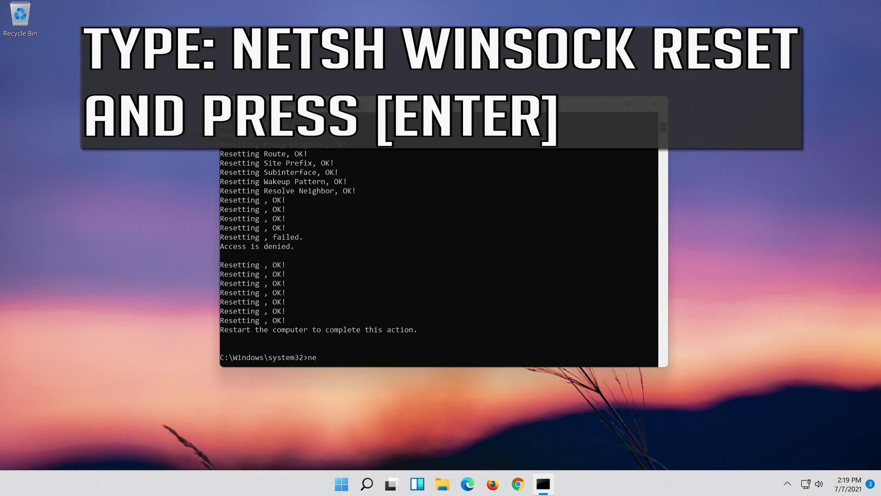
{"action": "type", "text": "tsh winsock reset"}
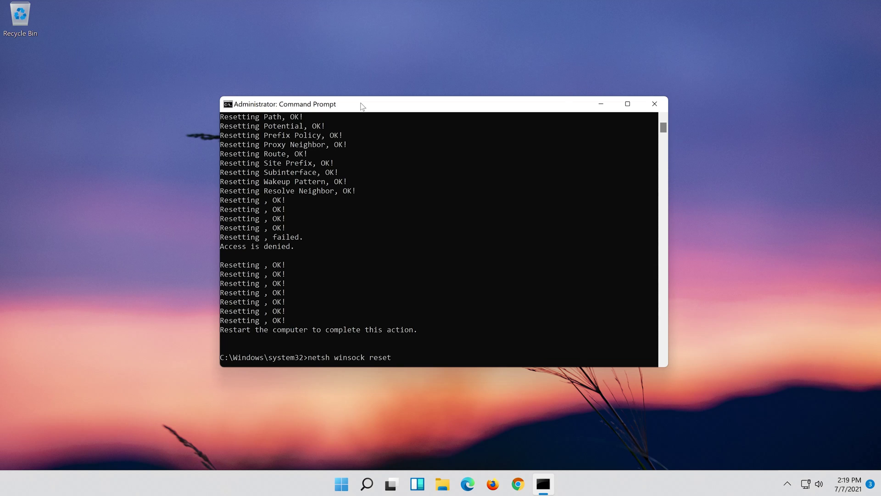
{"action": "key", "text": "Return"}
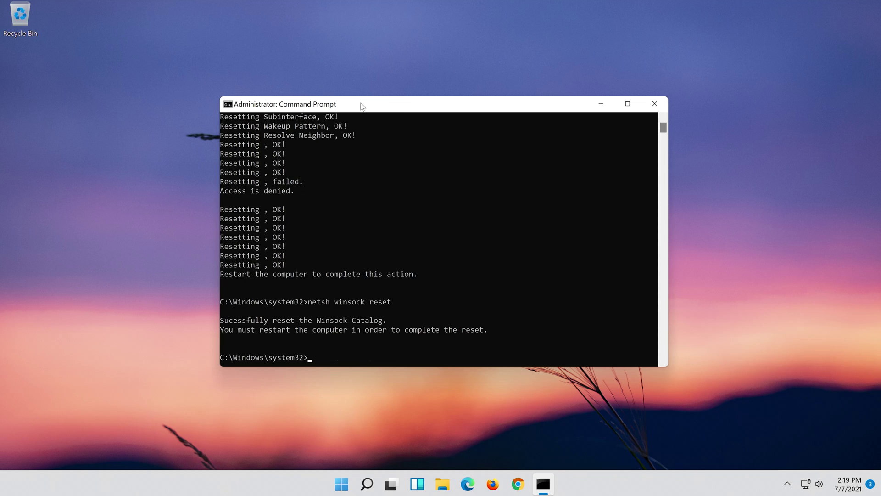
Step: Flush the DNS cache with 'ipconfig /flushdns', then exit the administrator Command Prompt
{"action": "type", "text": "ipconfig "}
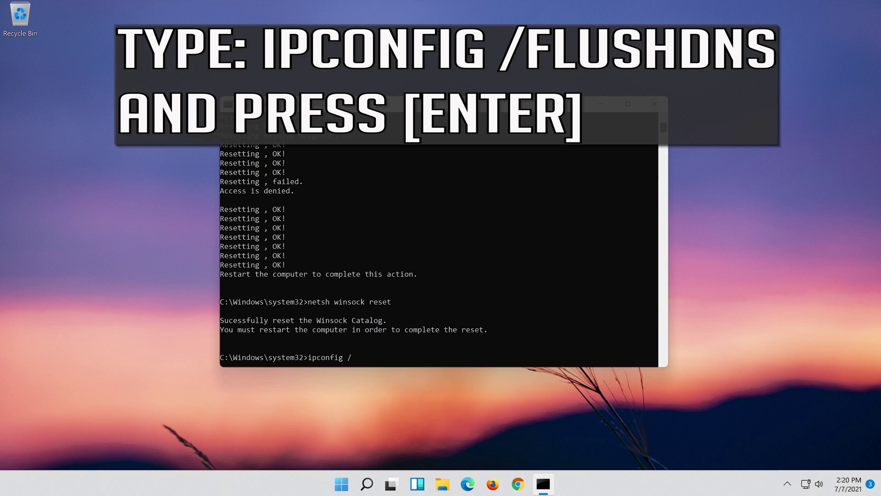
{"action": "type", "text": "/flushdns"}
{"action": "key", "text": "Return"}
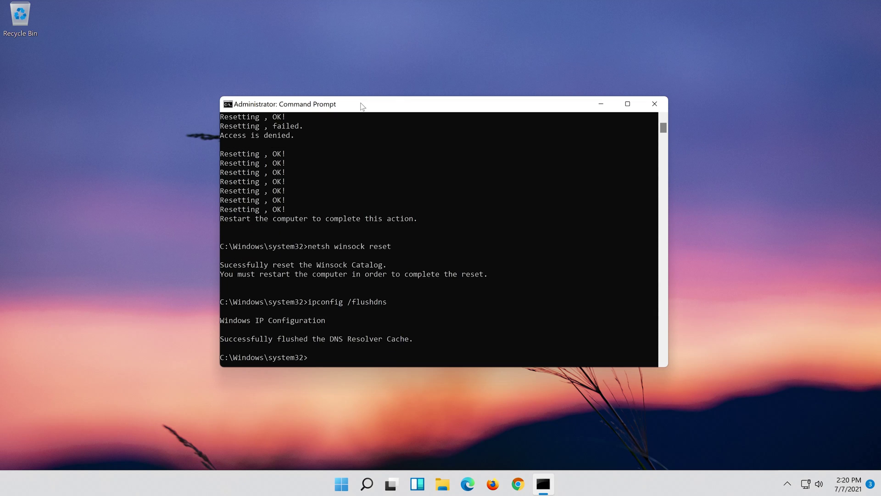
{"action": "type", "text": "exit"}
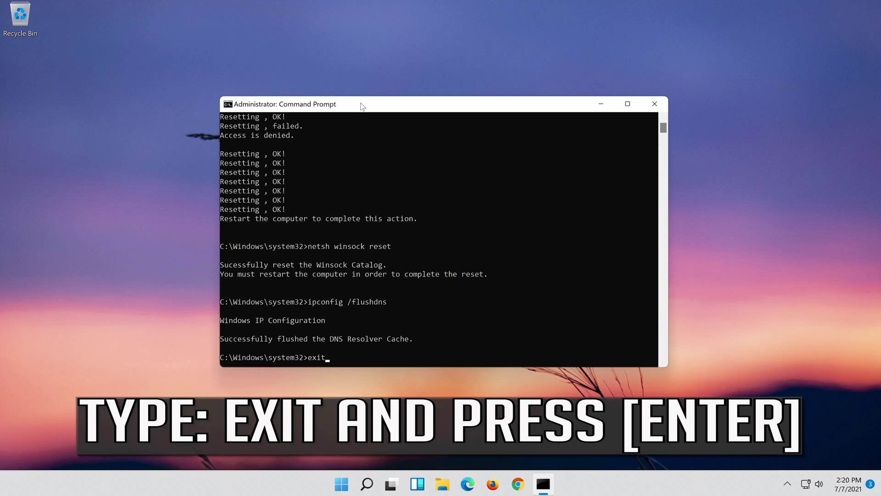
{"action": "key", "text": "Return"}
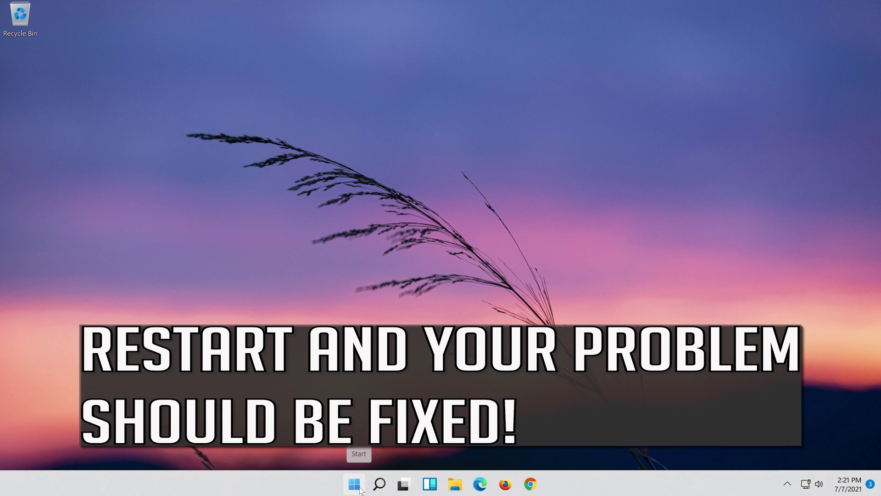
{"action": "left_click", "coordinate": [360, 489]}
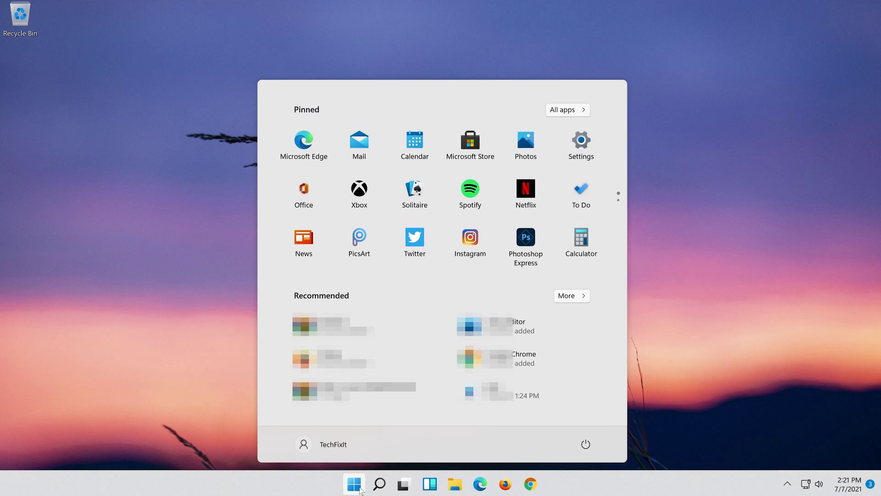
{"action": "left_click", "coordinate": [585, 444]}
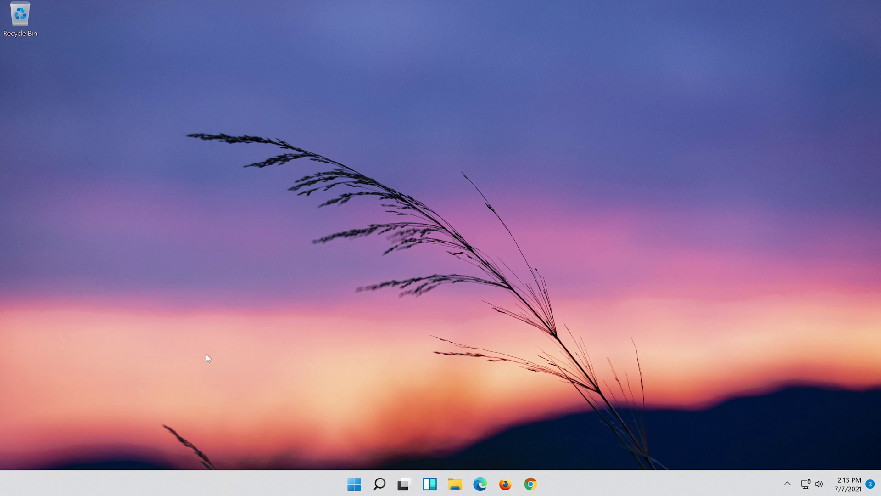
Step: Search for 'settings' from the taskbar and launch the Settings app
{"action": "left_click", "coordinate": [387, 486]}
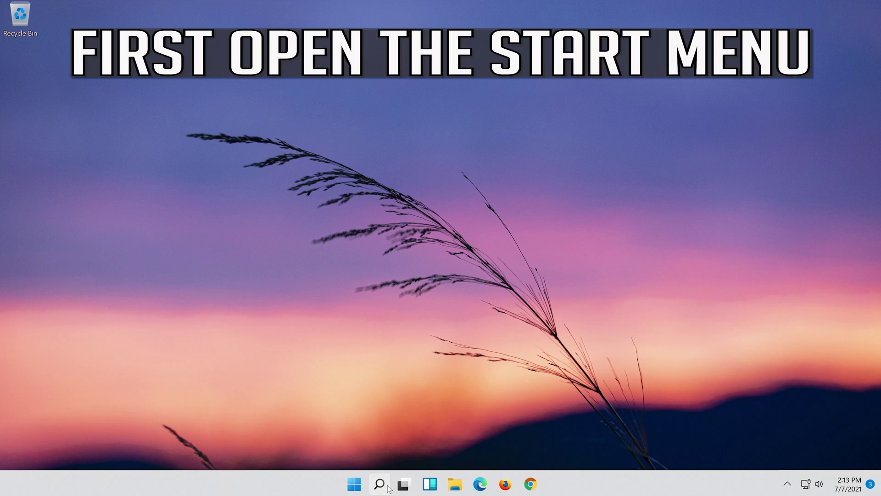
{"action": "type", "text": "settings"}
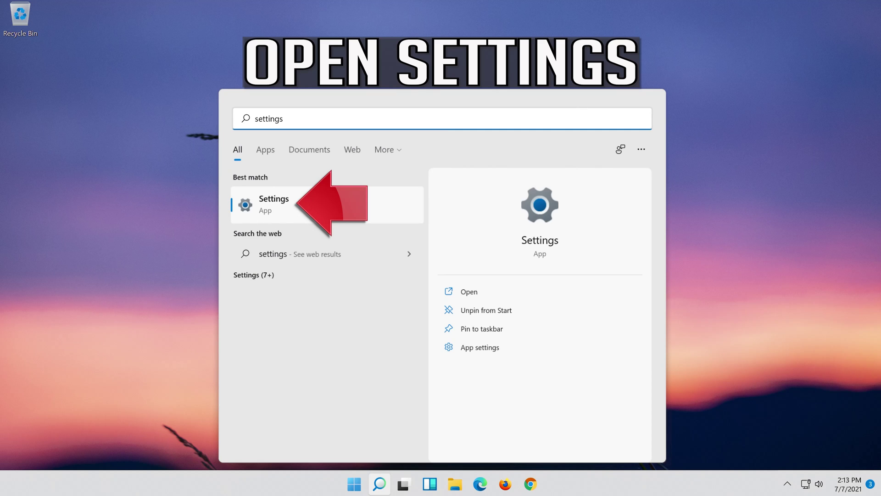
{"action": "left_click", "coordinate": [315, 210]}
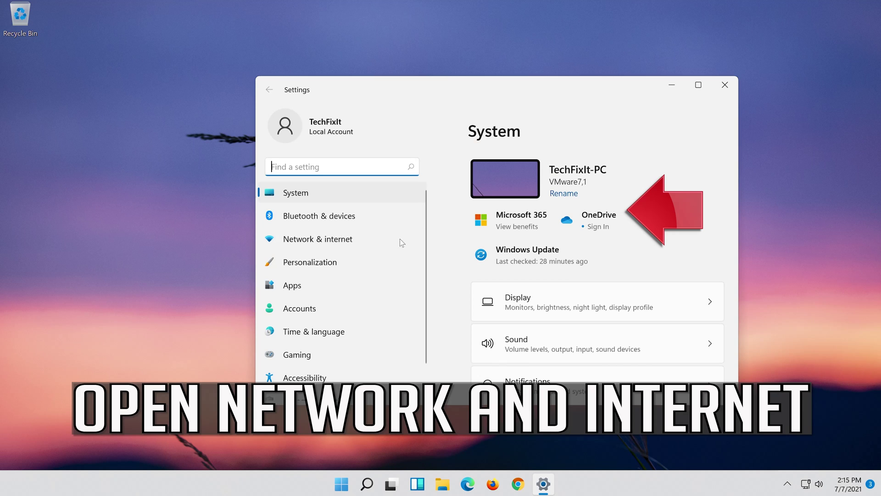
Step: Under Network & internet > Advanced network settings, run Network reset and confirm it
{"action": "left_click", "coordinate": [341, 241]}
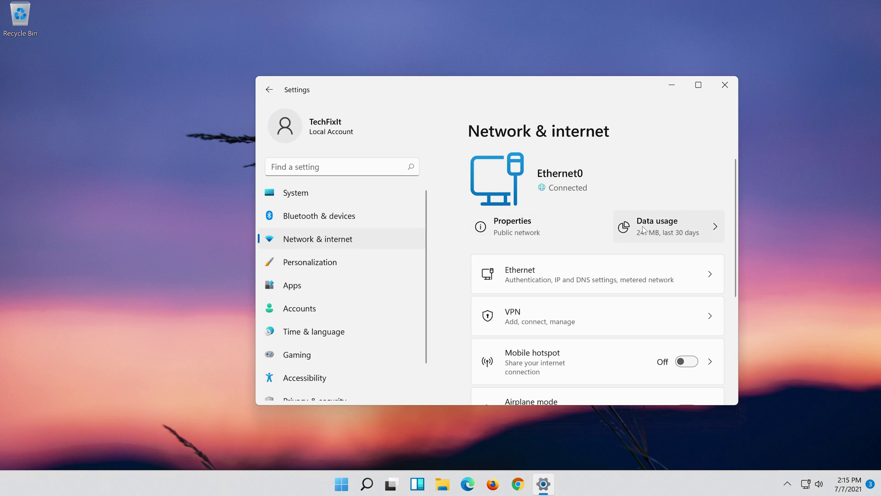
{"action": "scroll", "coordinate": [638, 230], "scroll_direction": "down", "scroll_amount": 5}
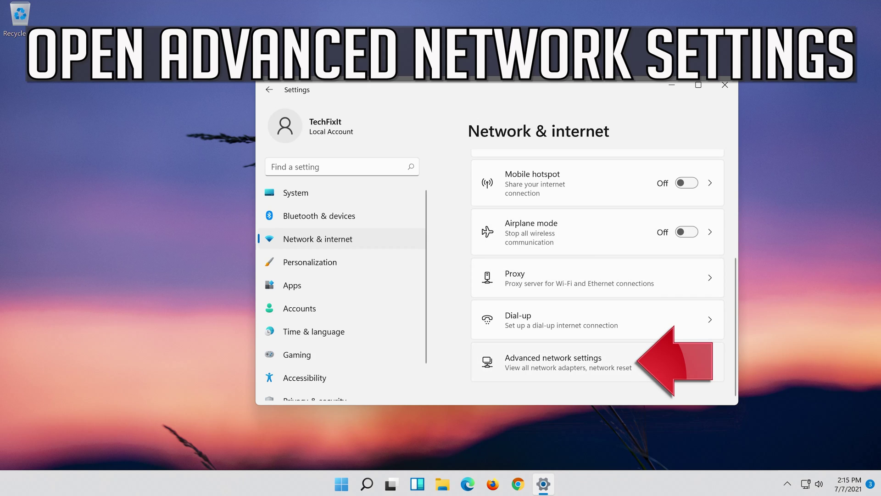
{"action": "left_click", "coordinate": [540, 366]}
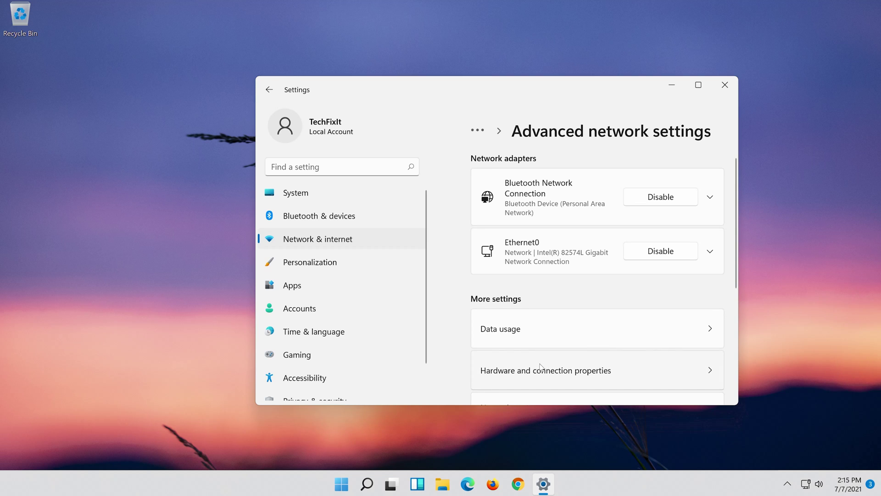
{"action": "scroll", "coordinate": [540, 367], "scroll_direction": "down", "scroll_amount": 3}
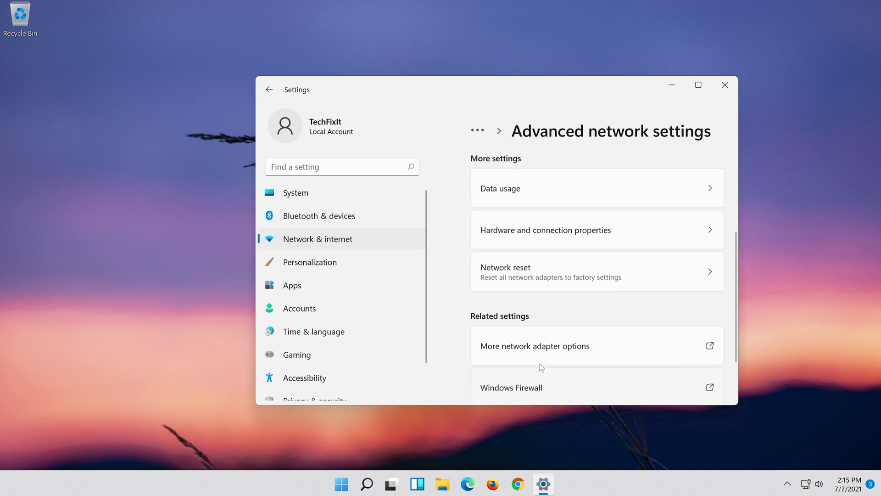
{"action": "scroll", "coordinate": [542, 367], "scroll_direction": "up", "scroll_amount": 1}
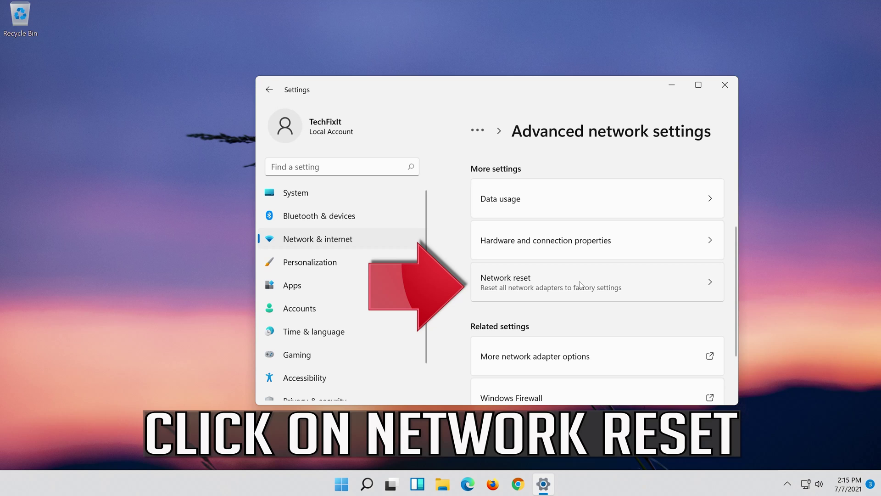
{"action": "left_click", "coordinate": [616, 278]}
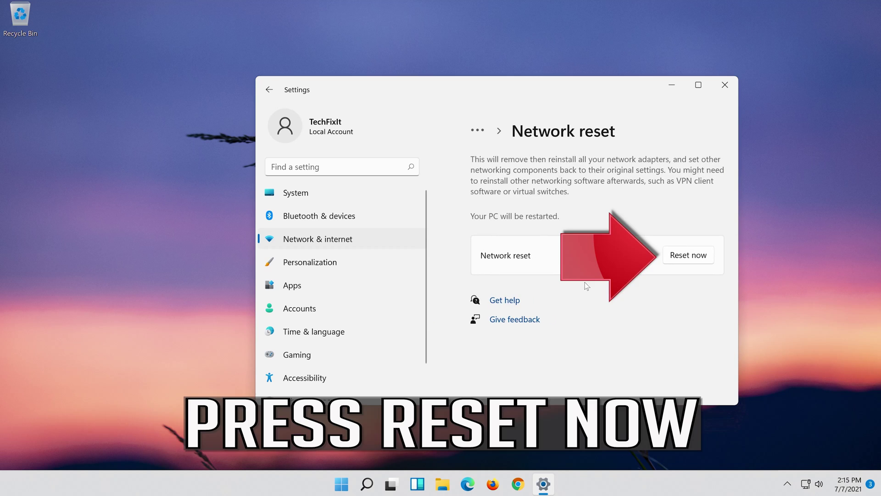
{"action": "left_click", "coordinate": [693, 253]}
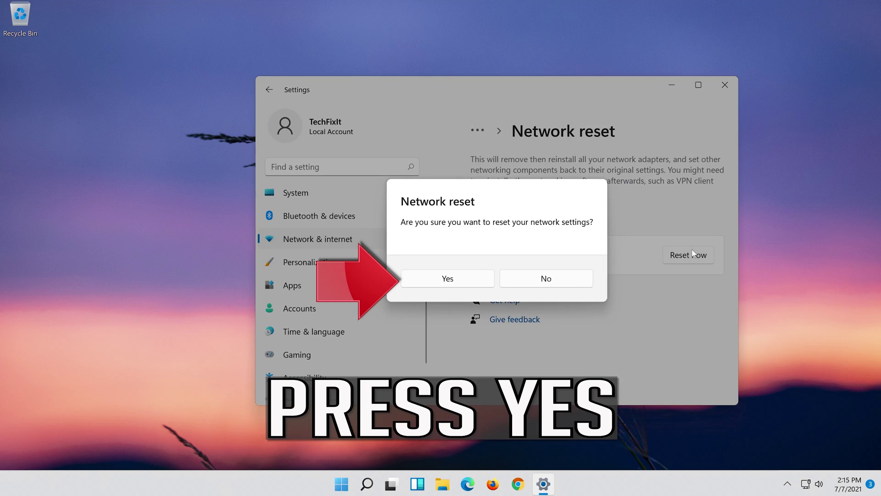
{"action": "left_click", "coordinate": [455, 280]}
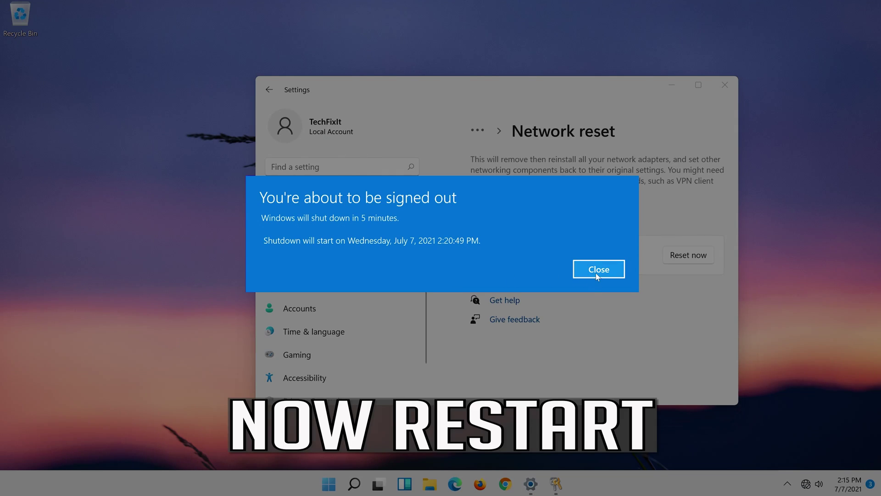
Step: Dismiss the sign-out notice, close Settings, and bring up the Start menu power options
{"action": "left_click", "coordinate": [598, 272]}
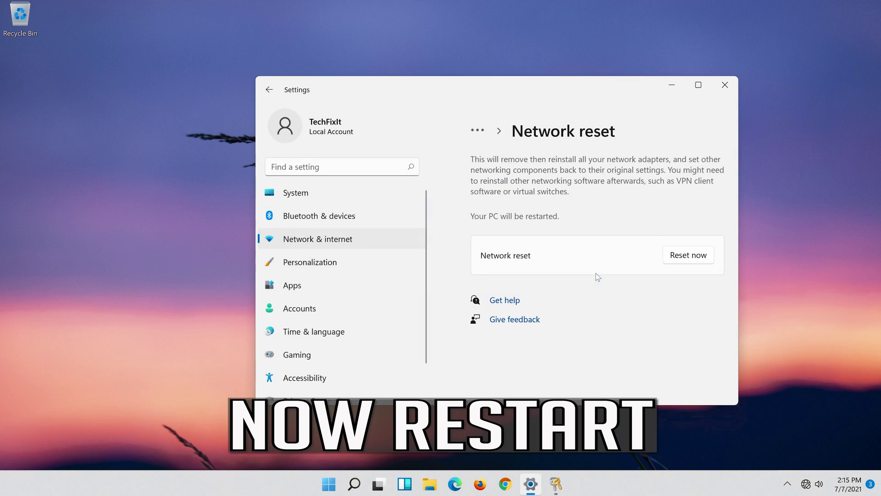
{"action": "left_click", "coordinate": [724, 85]}
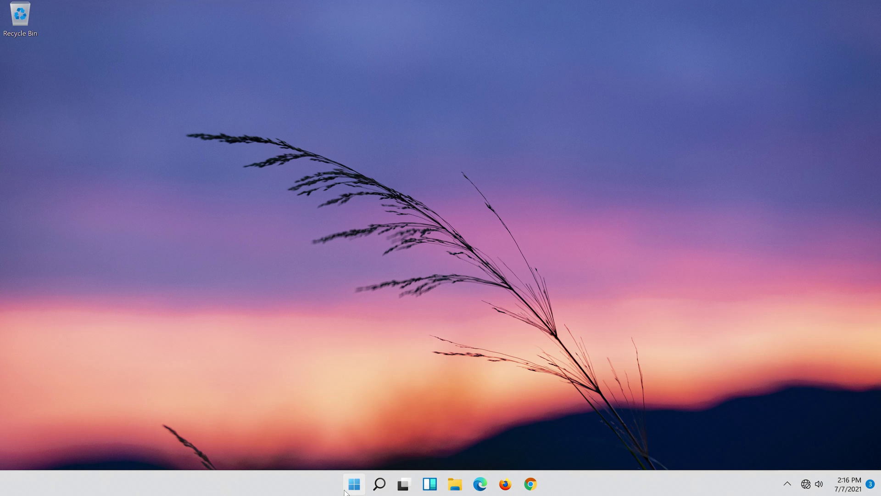
{"action": "left_click", "coordinate": [348, 488]}
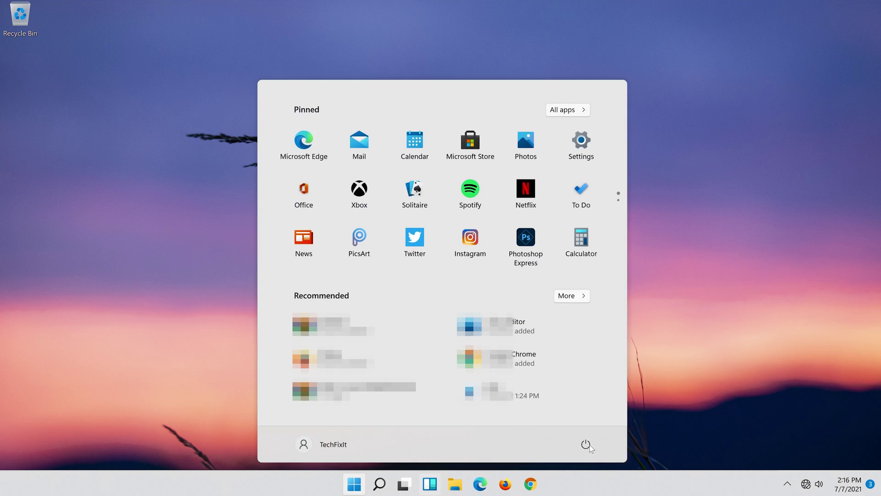
{"action": "left_click", "coordinate": [587, 445]}
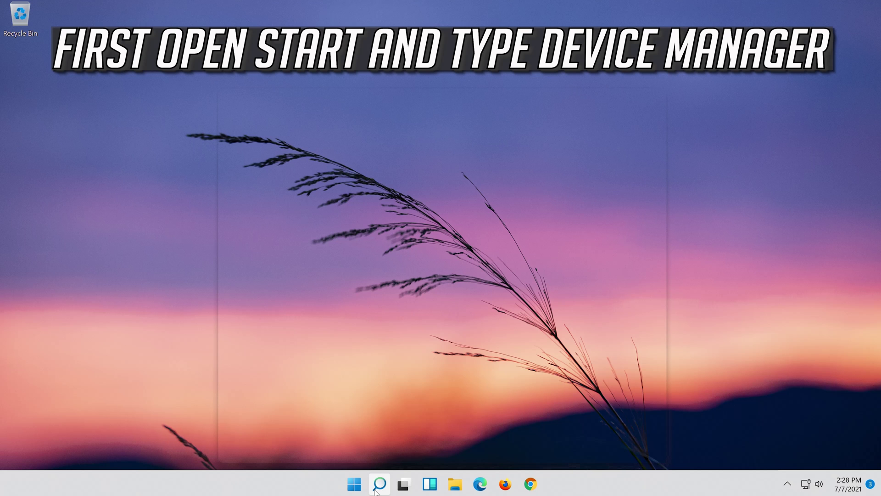
Step: Reopen Device Manager via search and select the Intel 82574L adapter under Network adapters
{"action": "left_click", "coordinate": [375, 489]}
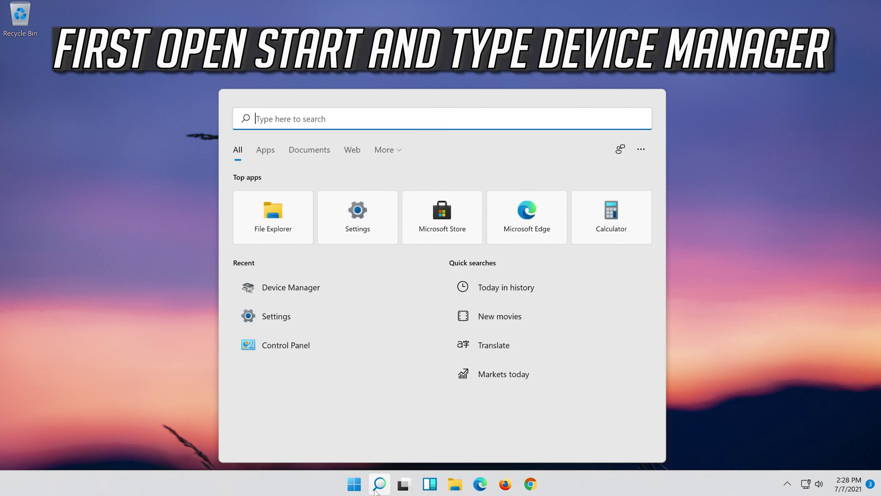
{"action": "type", "text": "device man"}
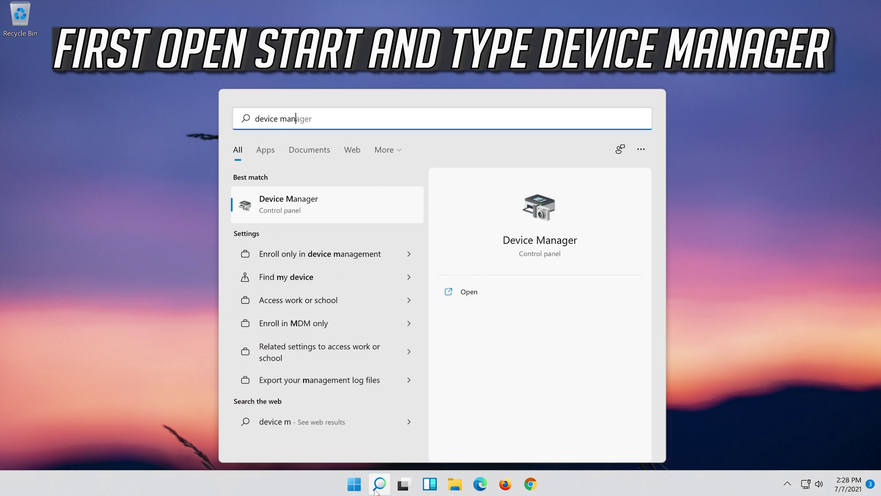
{"action": "type", "text": "ager"}
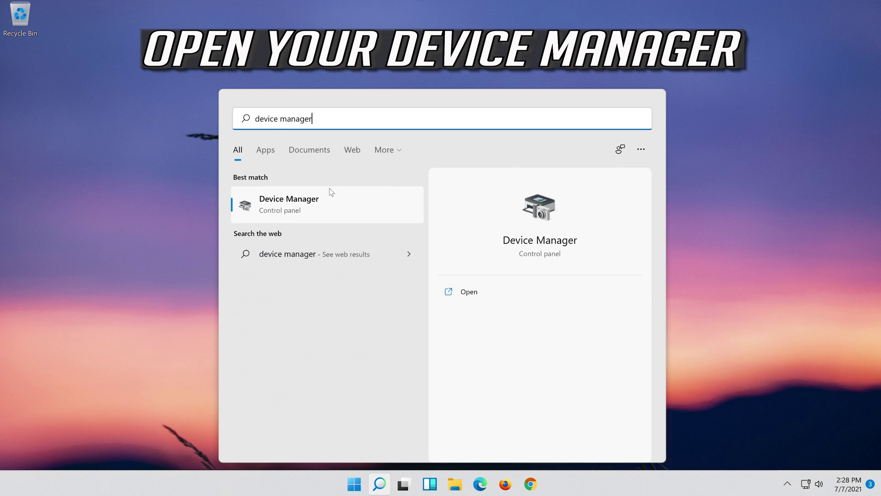
{"action": "left_click", "coordinate": [311, 209]}
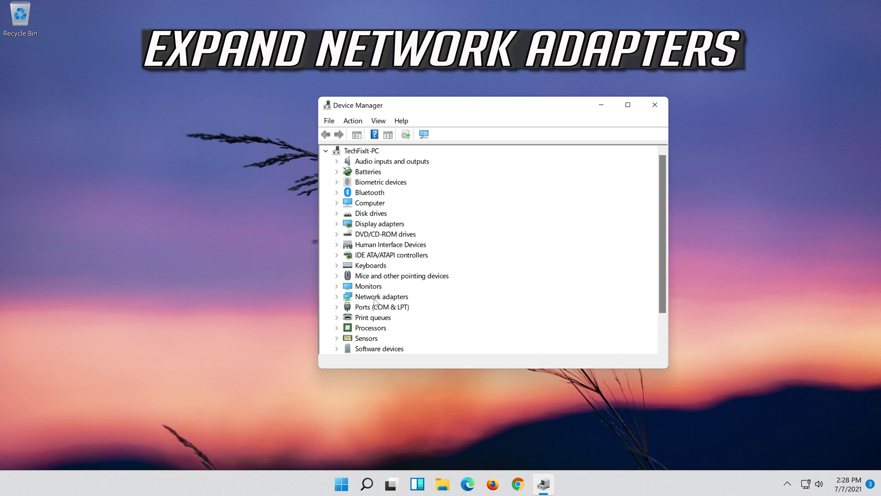
{"action": "left_click", "coordinate": [337, 297]}
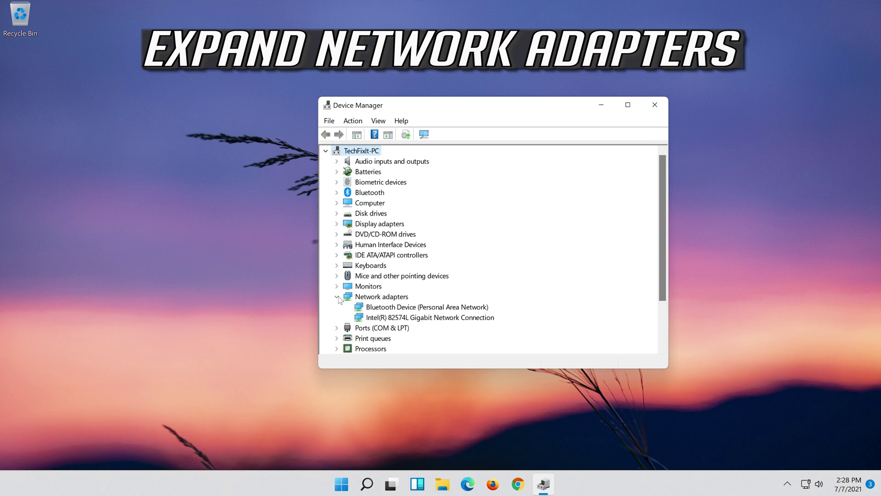
{"action": "left_click", "coordinate": [393, 320]}
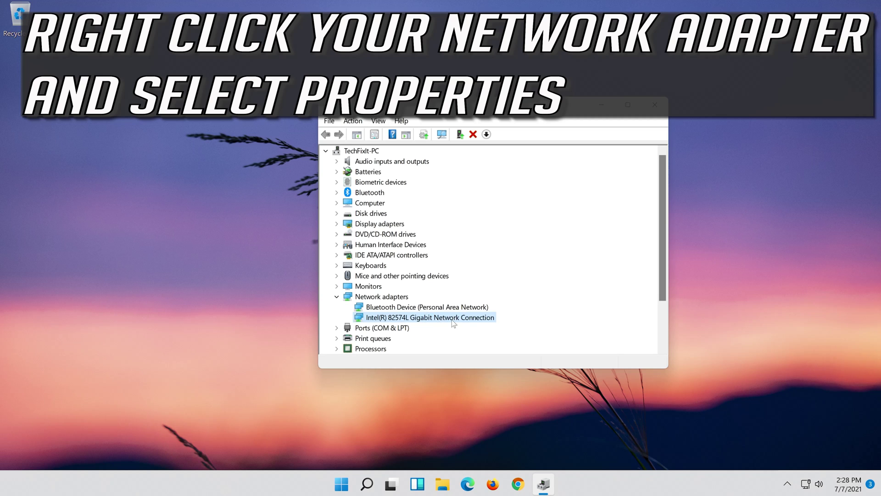
Step: Uninstall the Intel(R) 82574L Gigabit Network Connection device from its Driver properties, then close Device Manager
{"action": "right_click", "coordinate": [432, 319]}
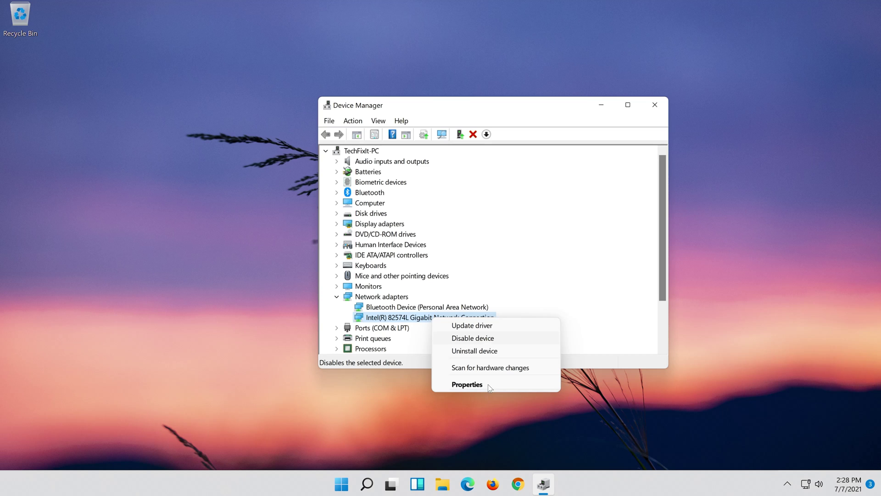
{"action": "left_click", "coordinate": [488, 385]}
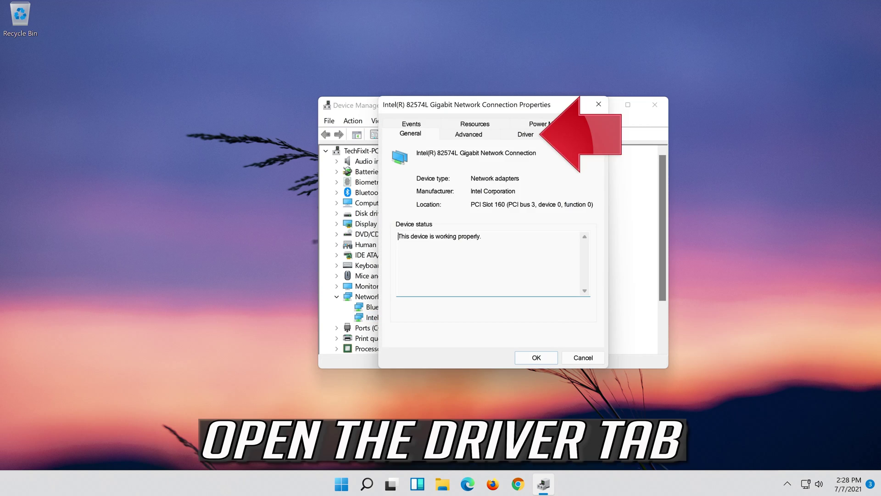
{"action": "left_click", "coordinate": [525, 134]}
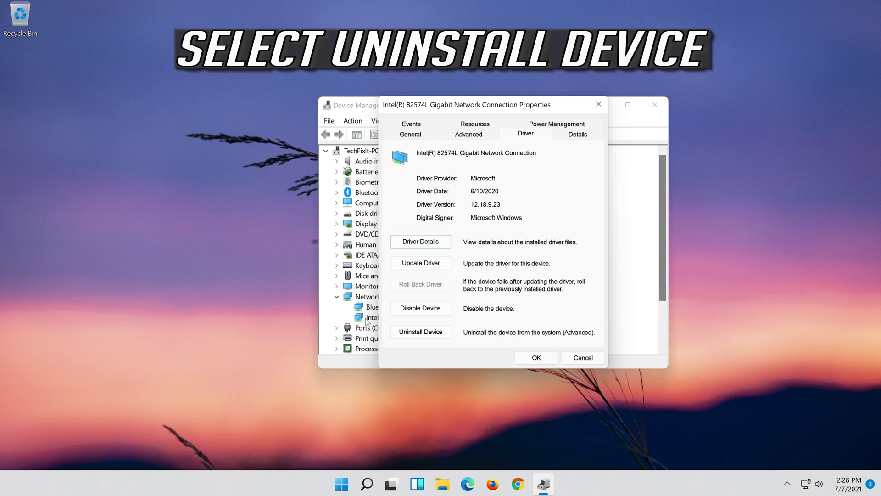
{"action": "left_click", "coordinate": [427, 332]}
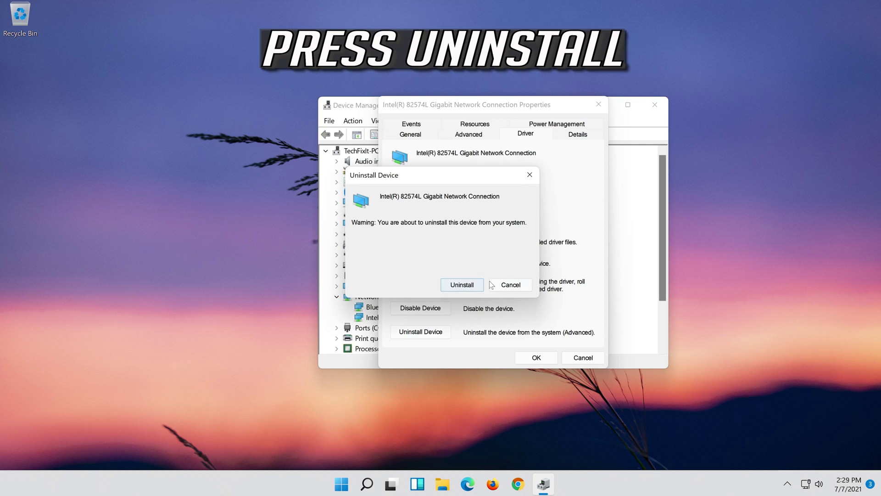
{"action": "left_click", "coordinate": [462, 284]}
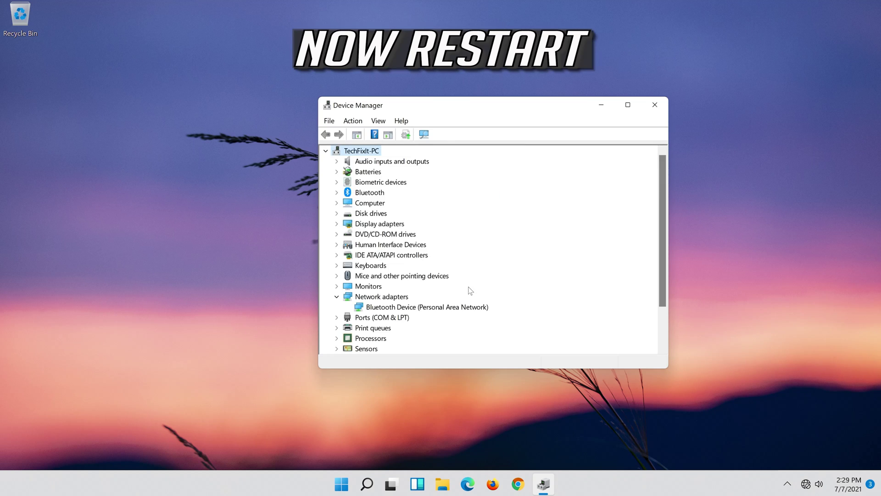
{"action": "left_click", "coordinate": [654, 105]}
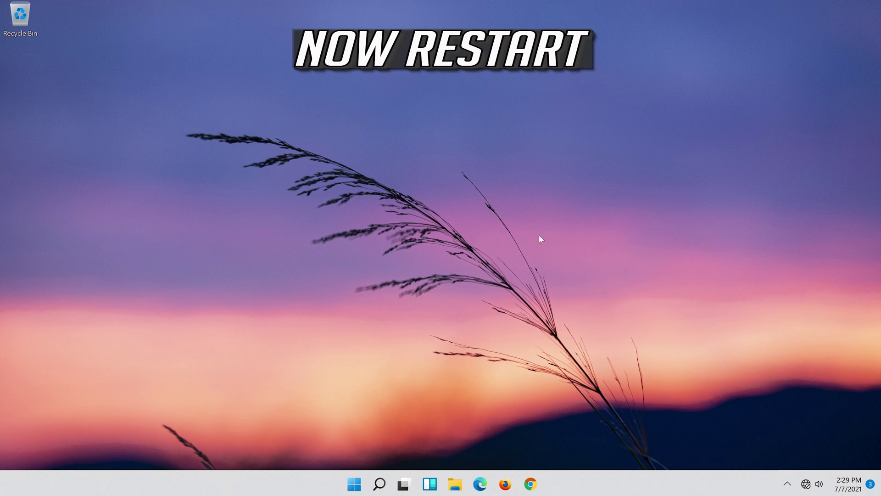
Step: Restart Windows from the Start menu's power options
{"action": "left_click", "coordinate": [355, 485]}
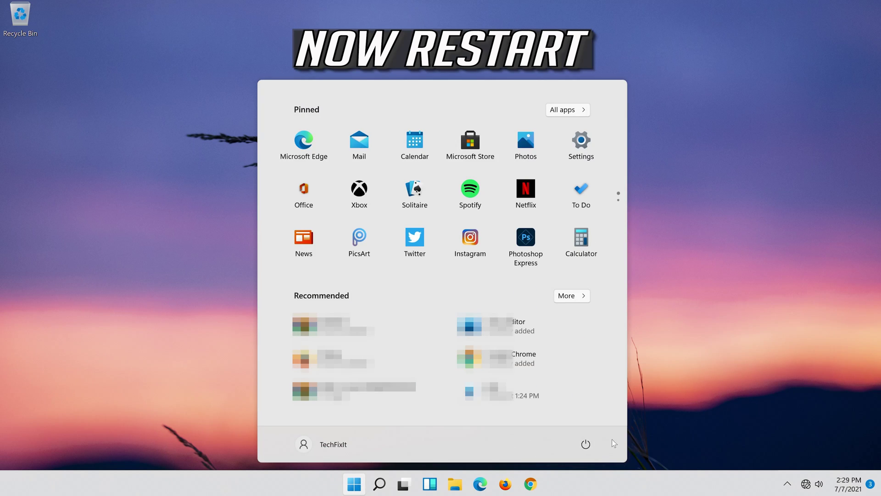
{"action": "left_click", "coordinate": [593, 447]}
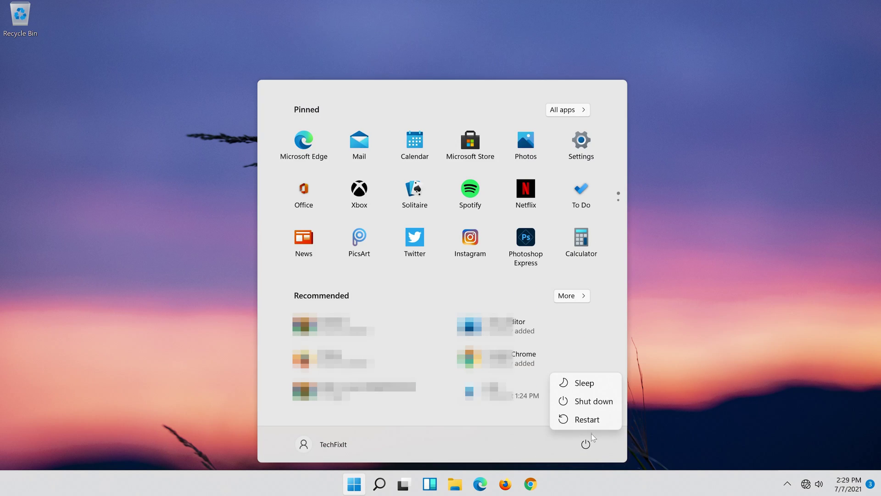
{"action": "left_click", "coordinate": [591, 420]}
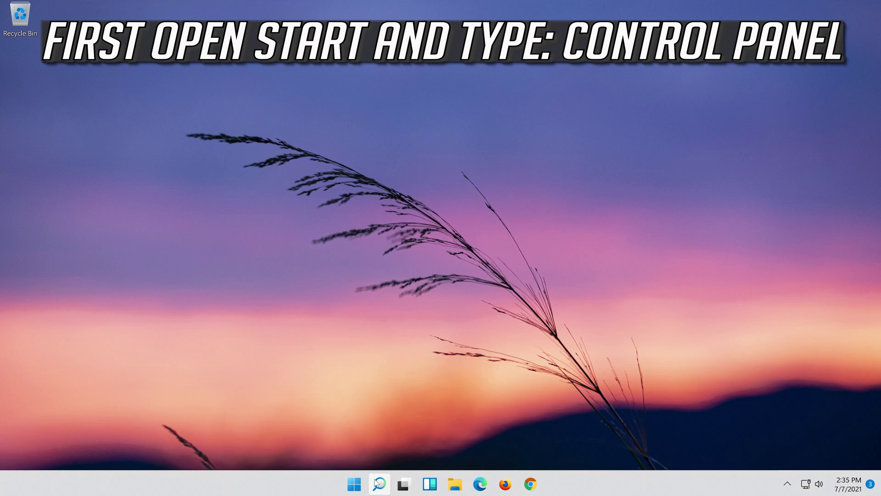
Step: Search for 'control panel' and launch the Control Panel best match
{"action": "left_click", "coordinate": [377, 483]}
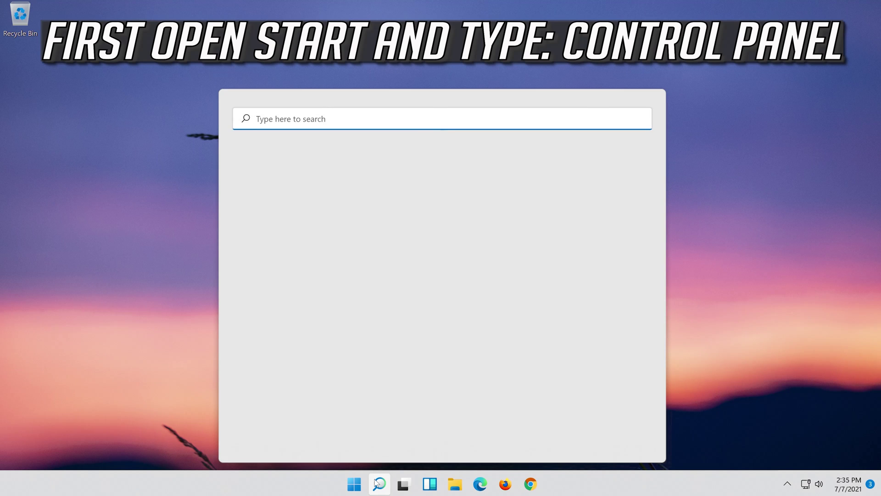
{"action": "type", "text": "con"}
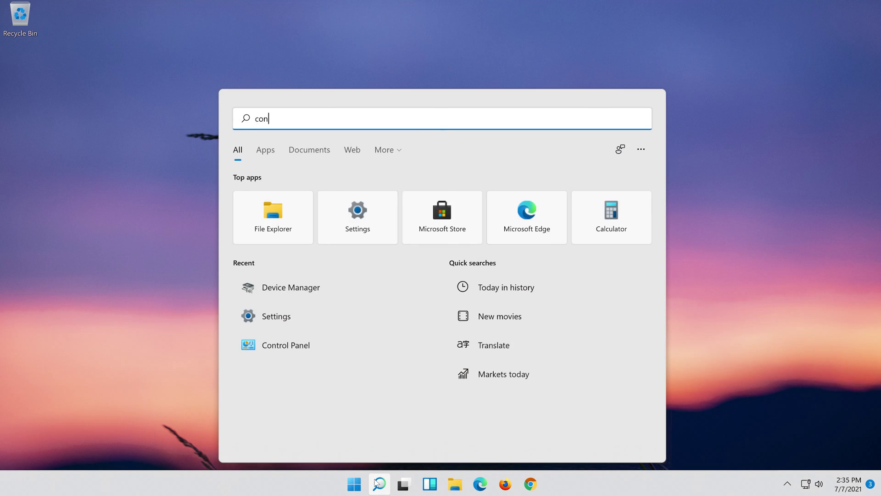
{"action": "type", "text": "trol panel"}
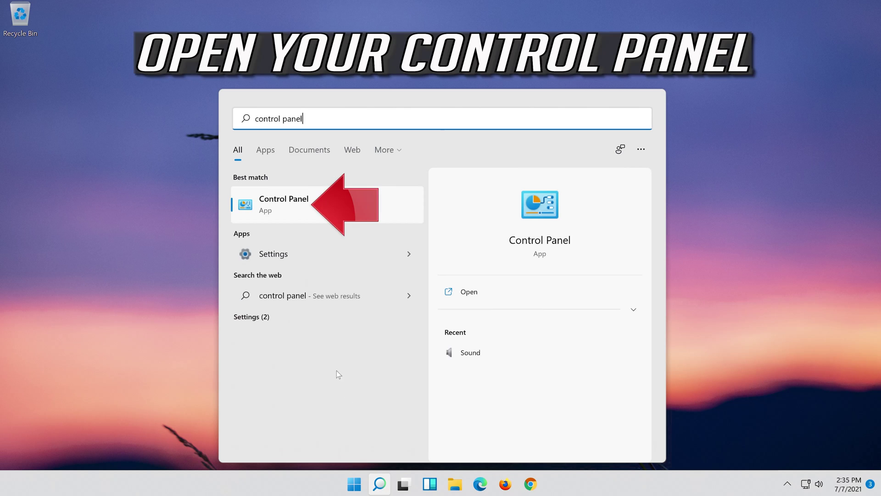
{"action": "left_click", "coordinate": [322, 219]}
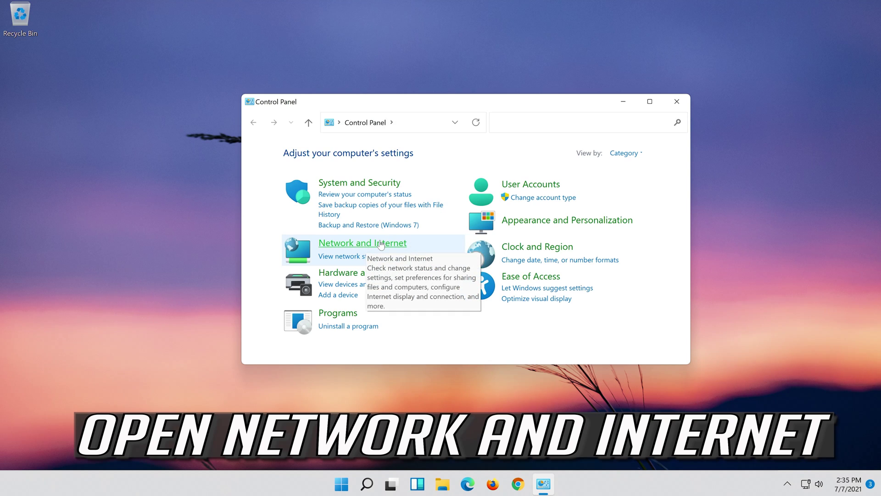
Step: Open the Ethernet0 Status dialog via Network and Internet > Network and Sharing Center
{"action": "left_click", "coordinate": [381, 243]}
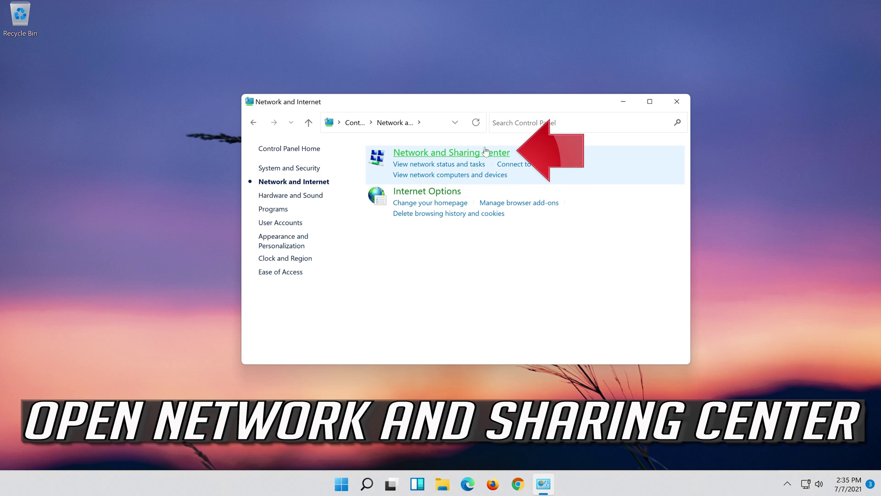
{"action": "left_click", "coordinate": [429, 152]}
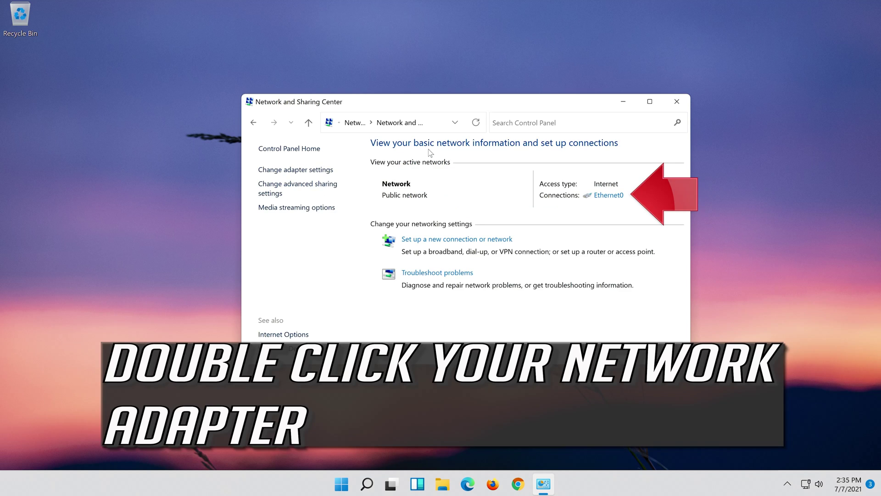
{"action": "left_click", "coordinate": [605, 198]}
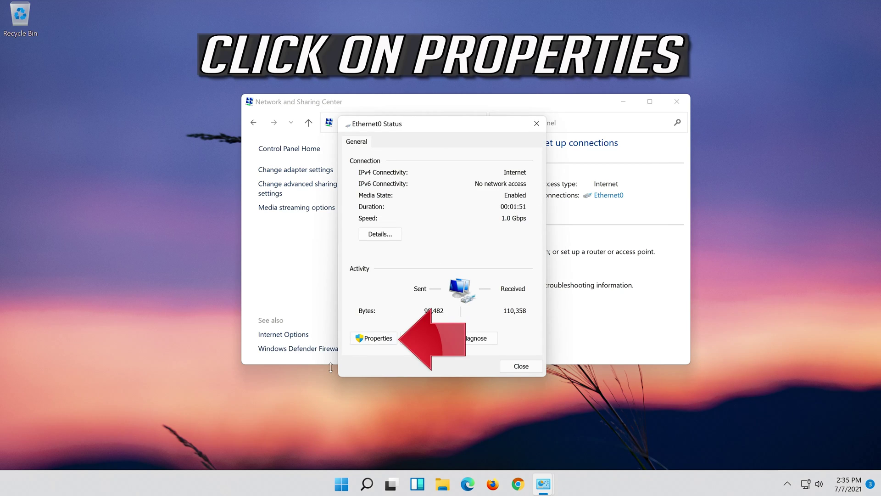
Step: Open the Internet Protocol Version 4 (TCP/IPv4) Properties from Ethernet0's connection properties
{"action": "left_click", "coordinate": [375, 339]}
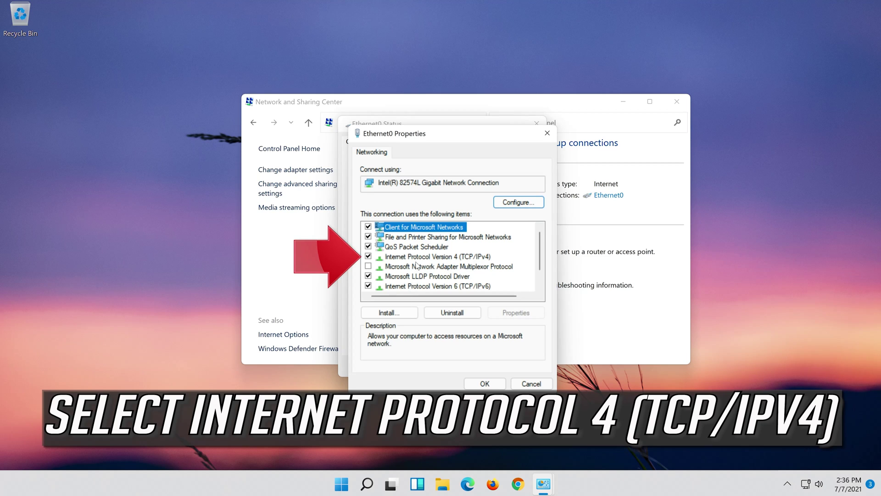
{"action": "left_click", "coordinate": [394, 259]}
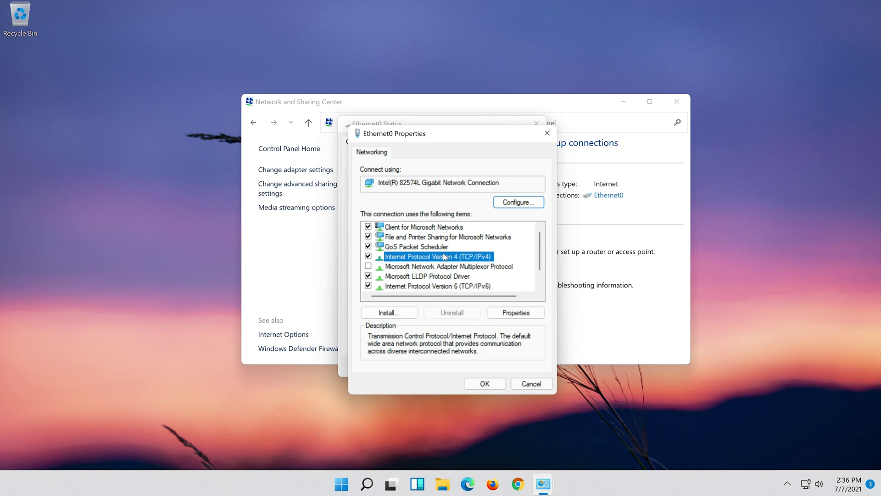
{"action": "left_click", "coordinate": [515, 314]}
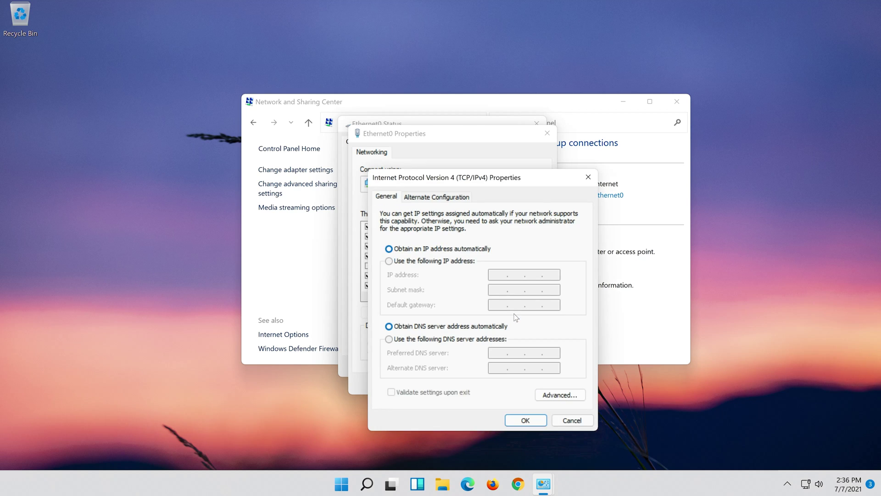
Step: Switch IPv4 to manual DNS servers, entering preferred 8.8.8.8 and starting the alternate 8.8.4.4
{"action": "left_click", "coordinate": [389, 339]}
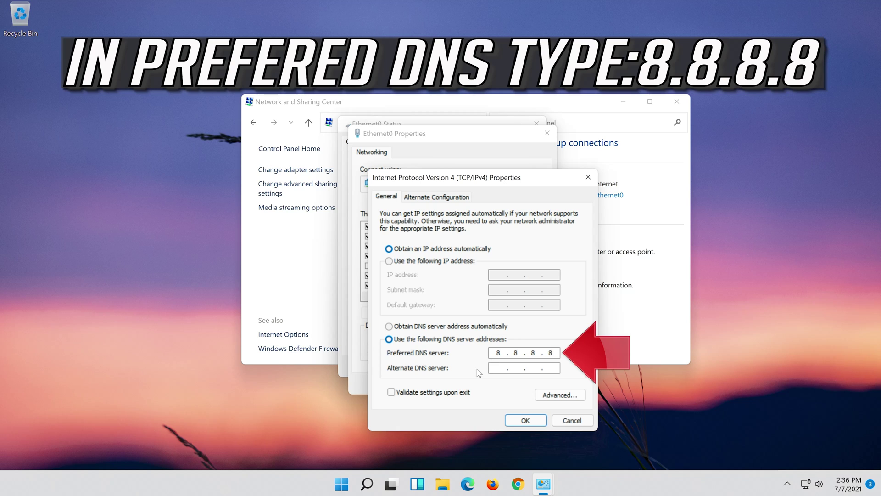
{"action": "left_click", "coordinate": [498, 369]}
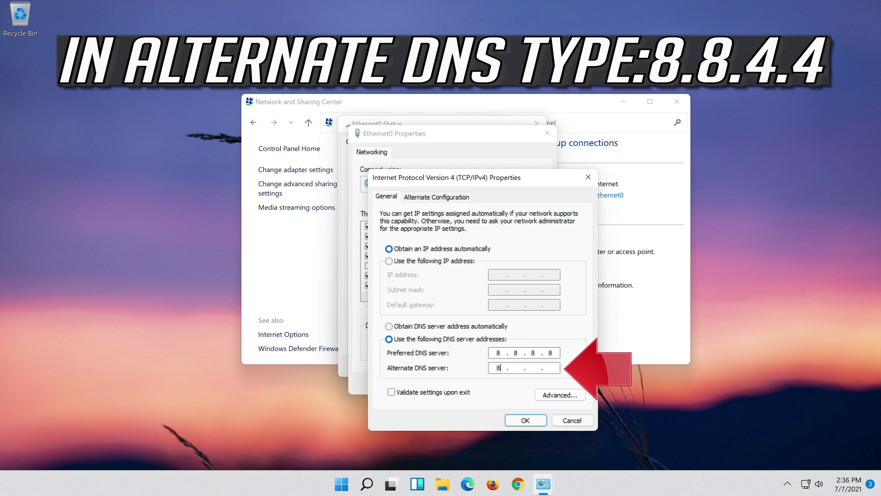